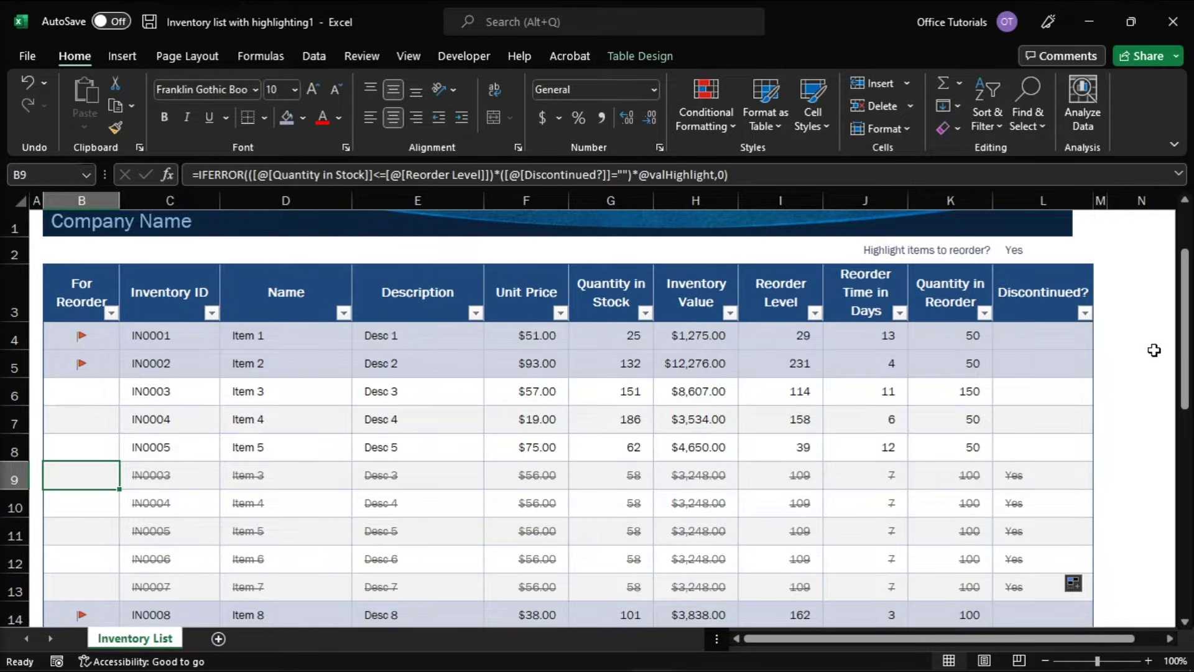
{"action": "left_click_drag", "start_coordinate": [1177, 309], "coordinate": [1176, 350]}
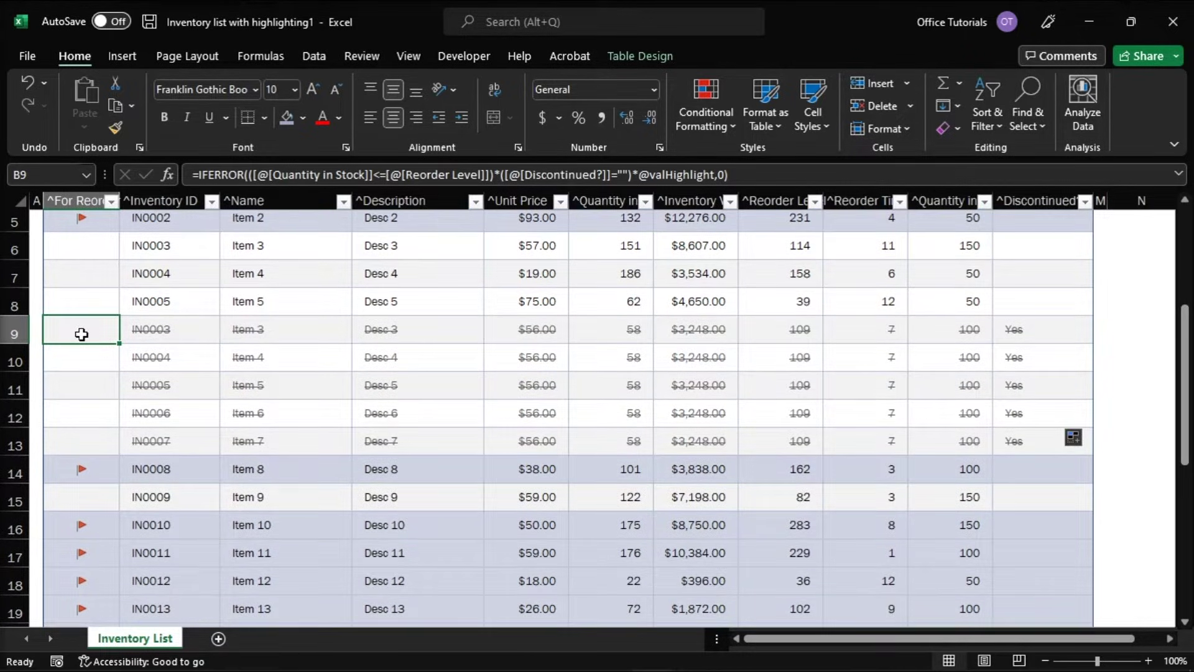
Clear the contents of the five discontinued rows in the inventory table
{"action": "left_click_drag", "start_coordinate": [81, 335], "coordinate": [1028, 439]}
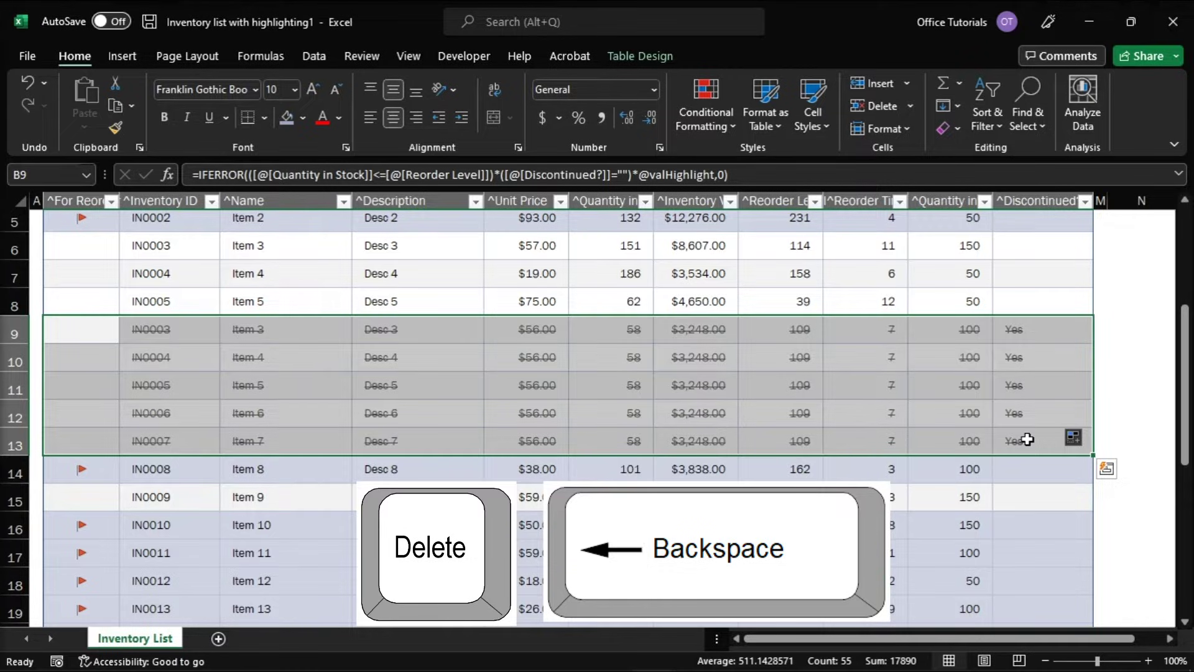
{"action": "key", "text": "Delete"}
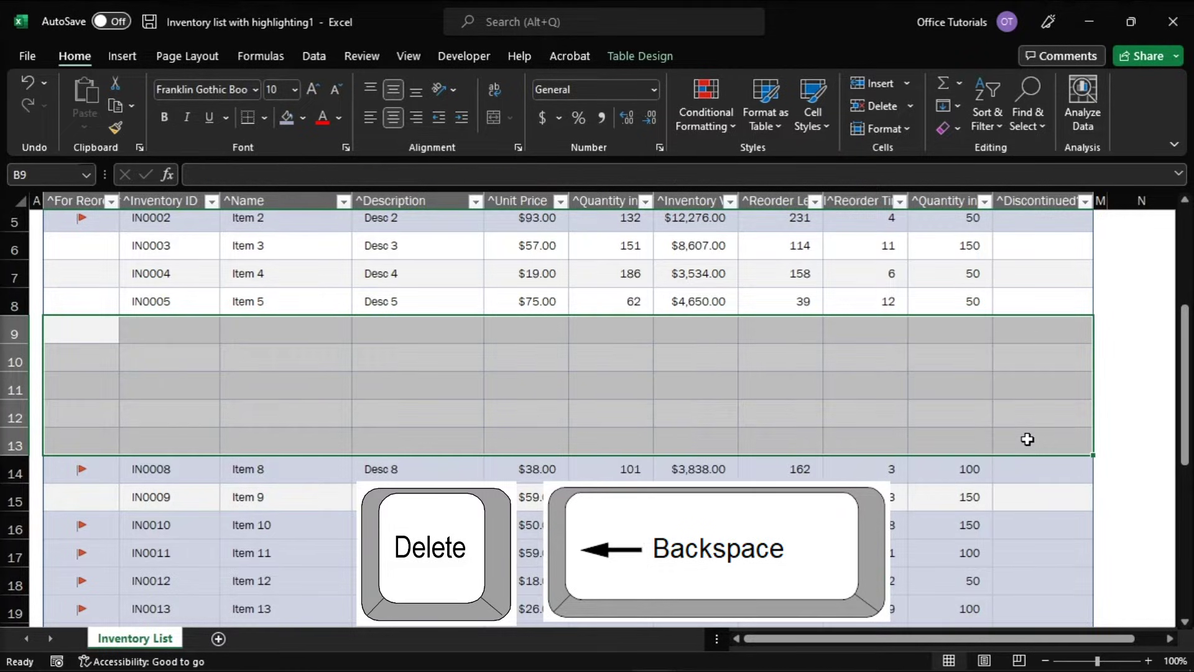
{"action": "key", "text": "F2"}
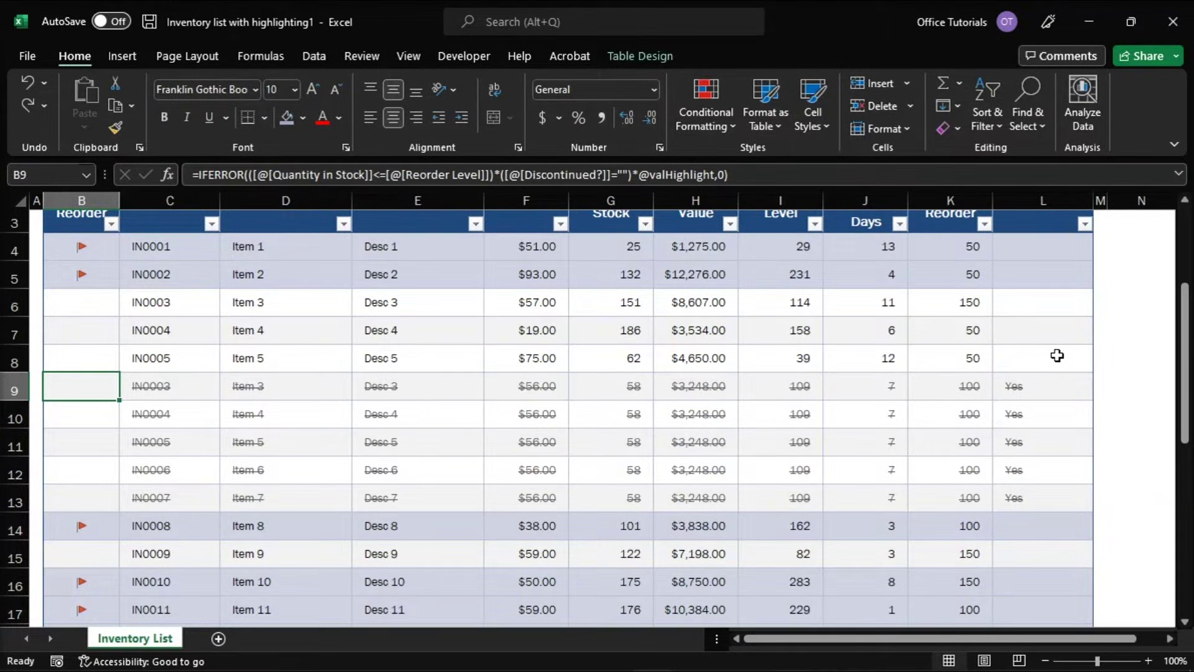
Delete table rows 9–13 using the right-click menu, then deselect
{"action": "left_click_drag", "start_coordinate": [121, 395], "coordinate": [1023, 492]}
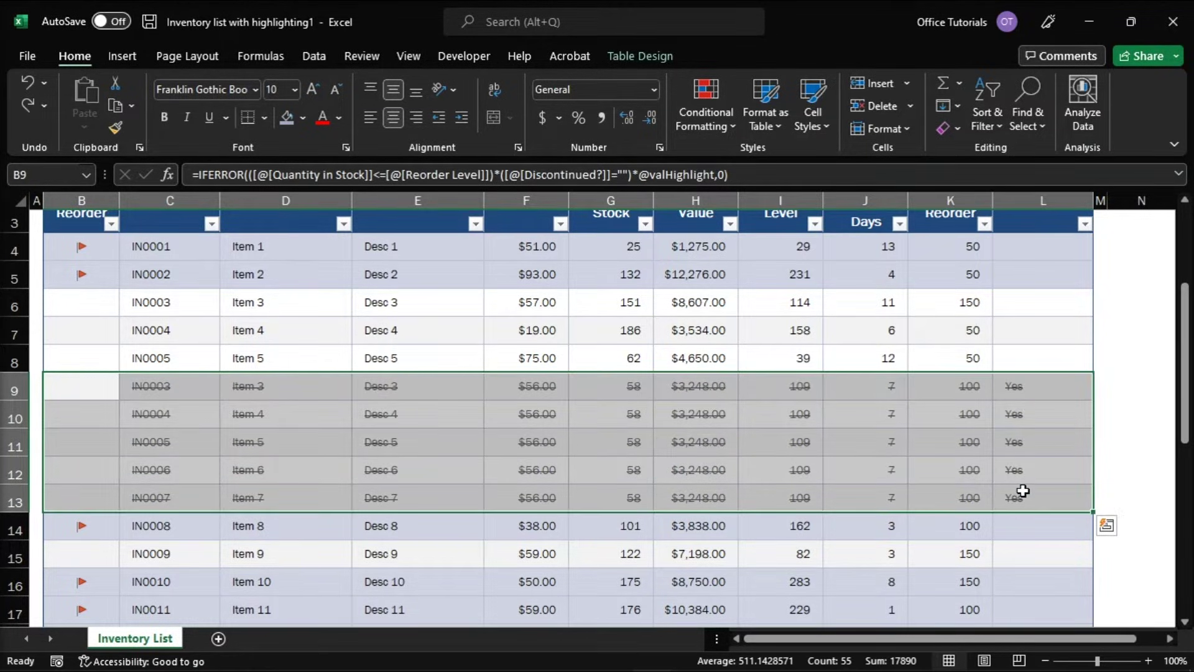
{"action": "right_click", "coordinate": [681, 472]}
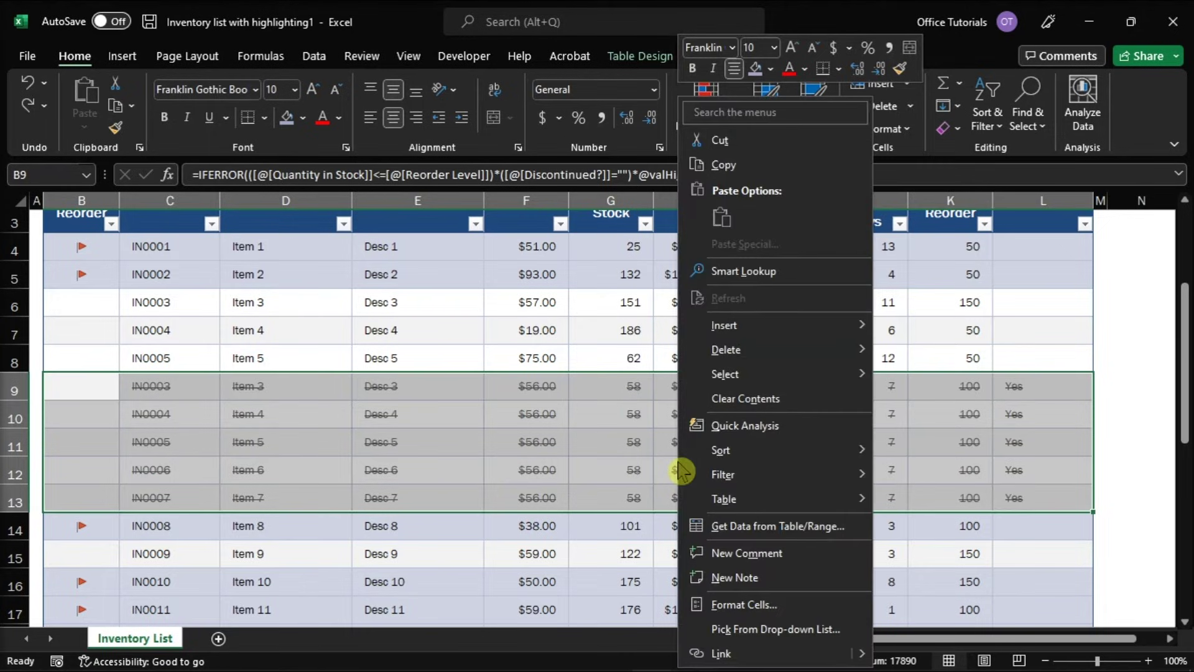
{"action": "mouse_move", "coordinate": [726, 349]}
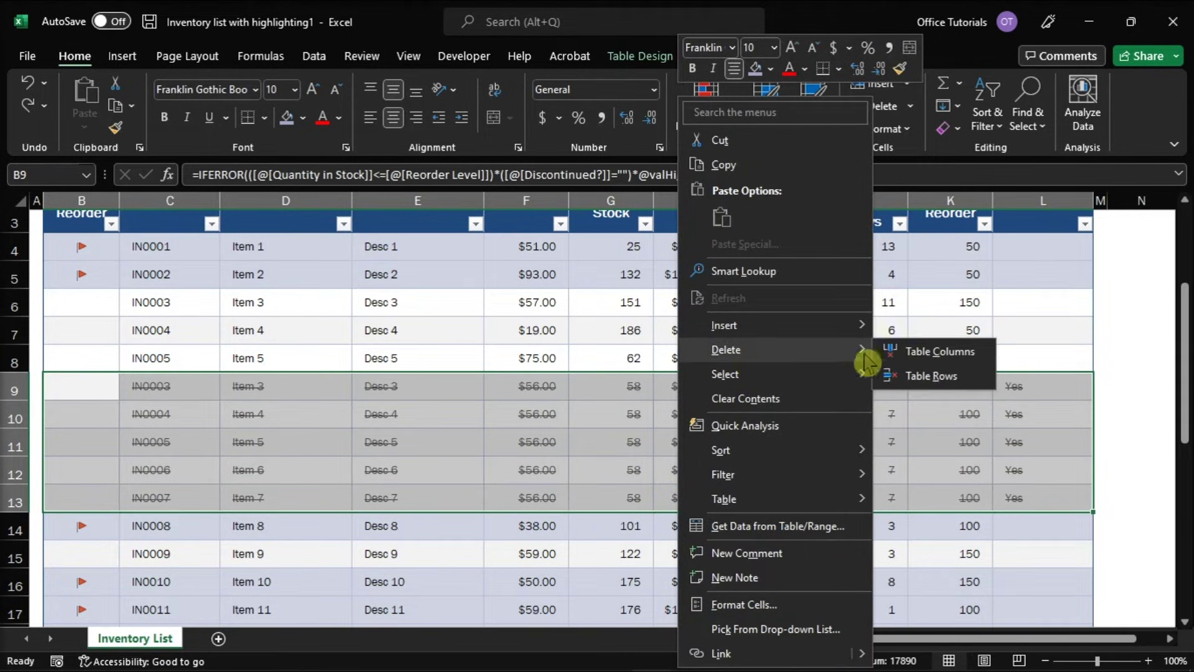
{"action": "left_click", "coordinate": [949, 384]}
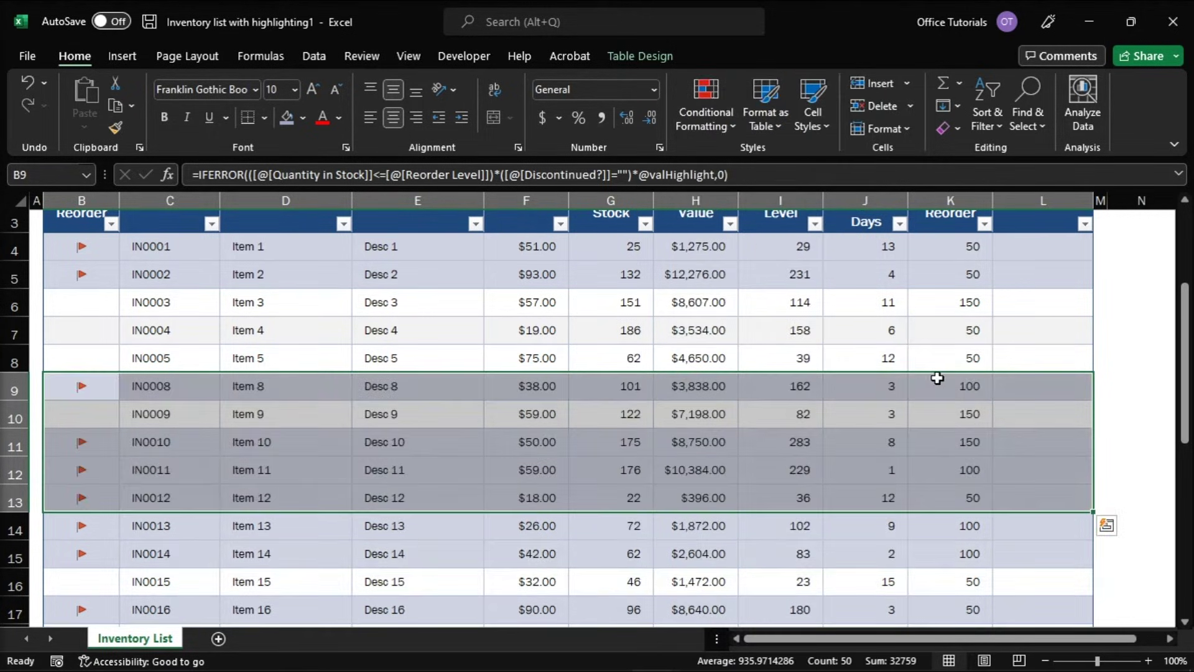
{"action": "left_click", "coordinate": [937, 379]}
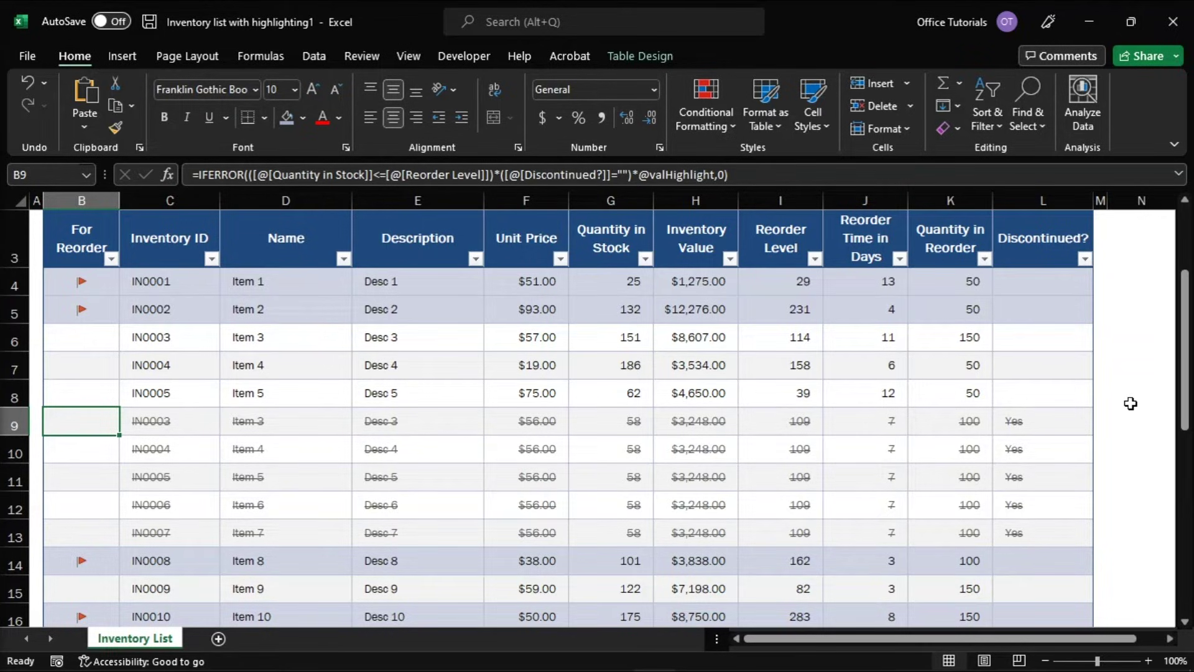
Delete rows 9–13 (B9:L13) again with Ctrl+minus, leaving a single cell selected
{"action": "mouse_move", "coordinate": [115, 421]}
{"action": "left_mouse_down"}
{"action": "mouse_move", "coordinate": [842, 529]}
{"action": "mouse_move", "coordinate": [1052, 533]}
{"action": "left_mouse_up"}
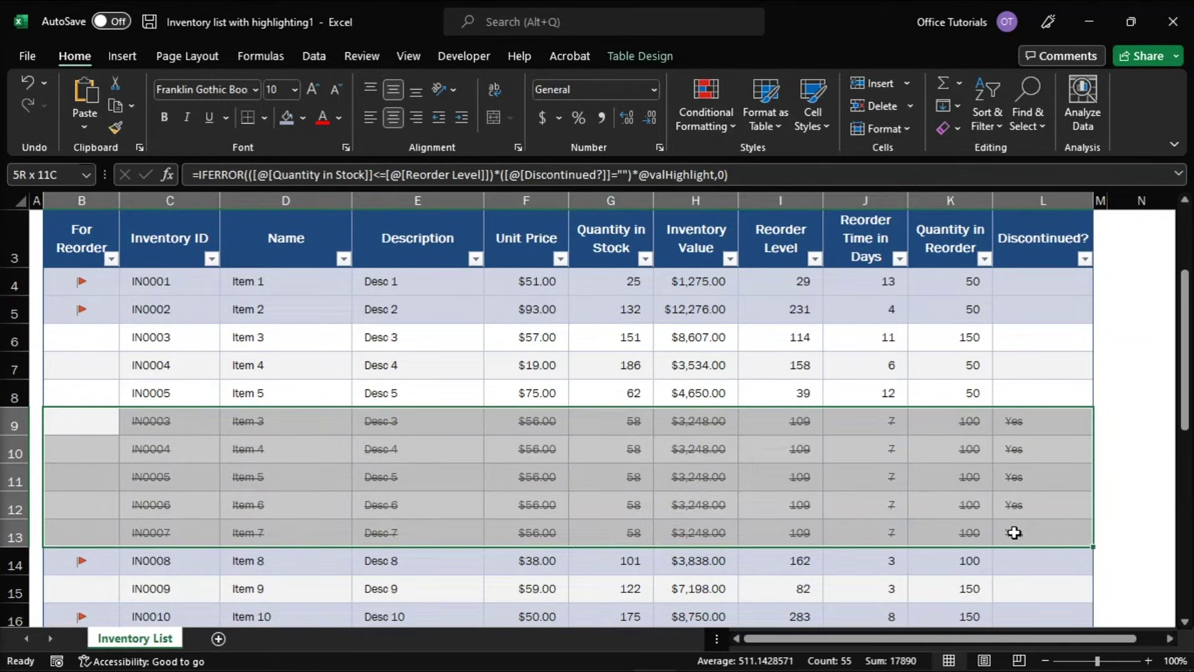
{"action": "key", "text": "ctrl+minus"}
{"action": "left_click", "coordinate": [1052, 533]}
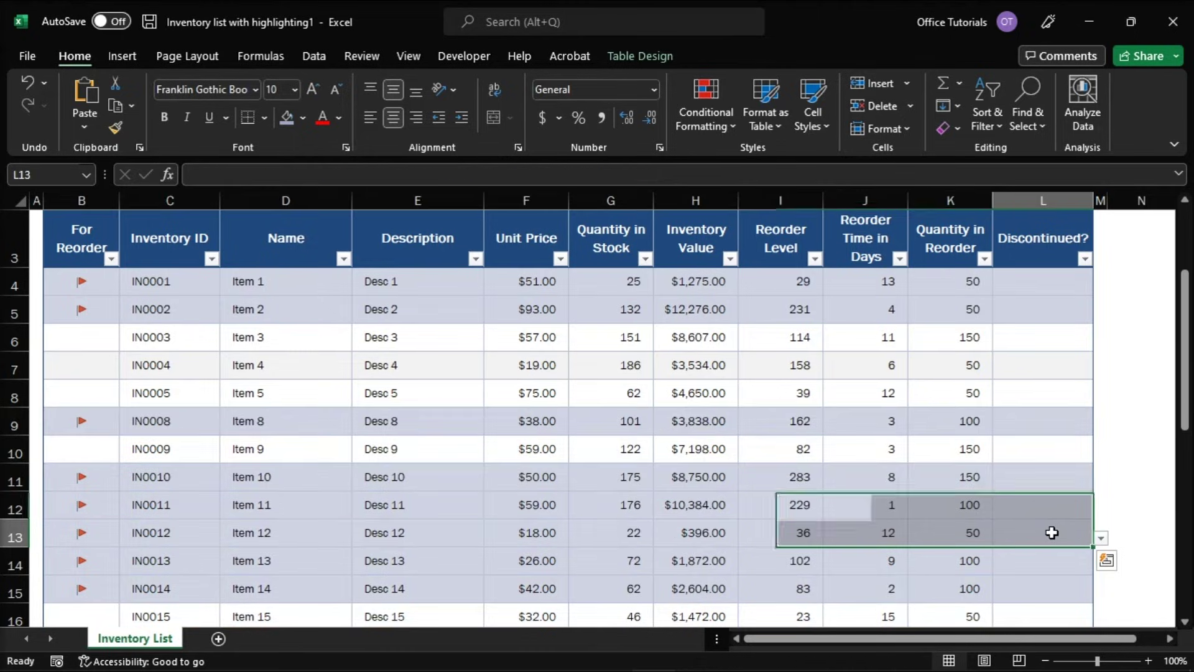